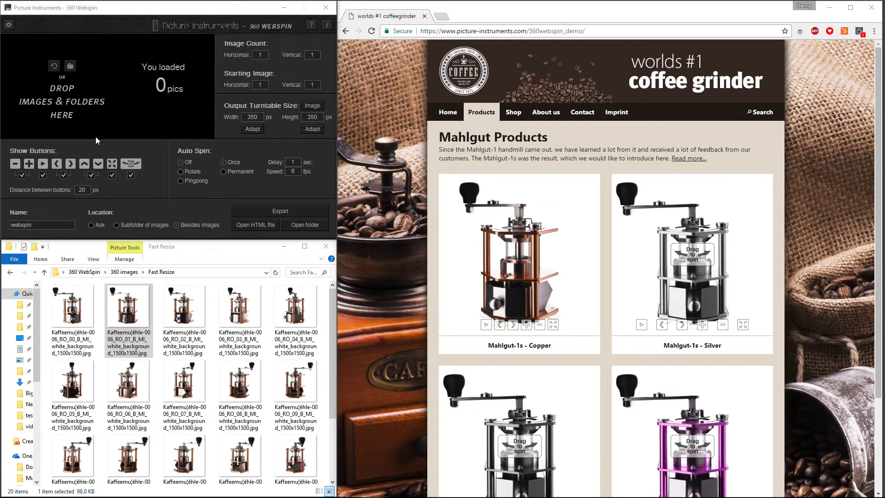
- Load all images from the Fast Resize folder into 360 Webspin
click(72, 68)
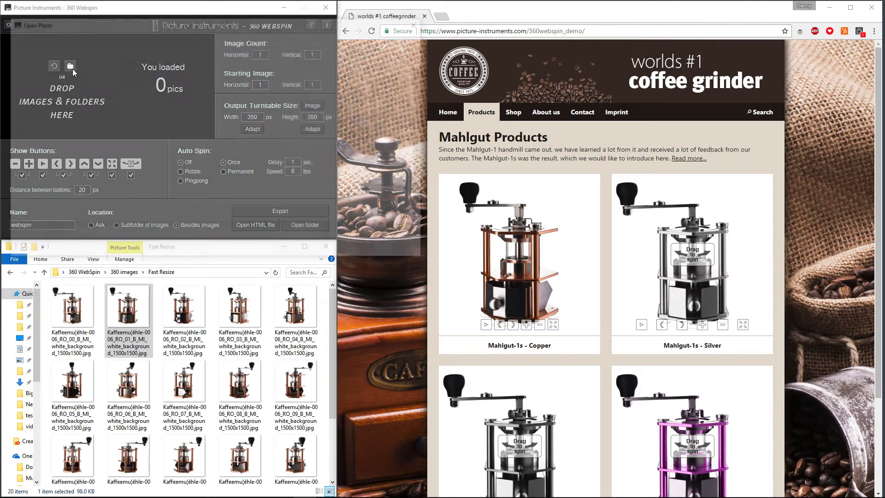
click(390, 248)
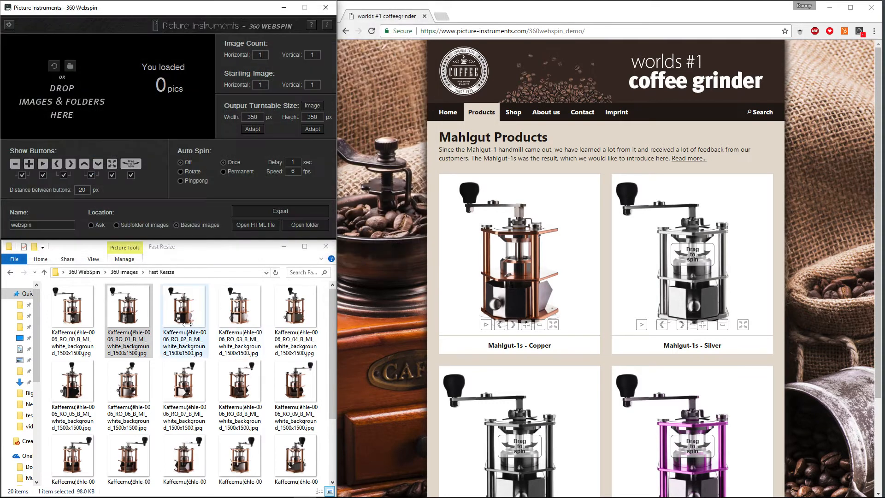
click(187, 324)
key(ctrl+a)
drag(187, 324, 123, 86)
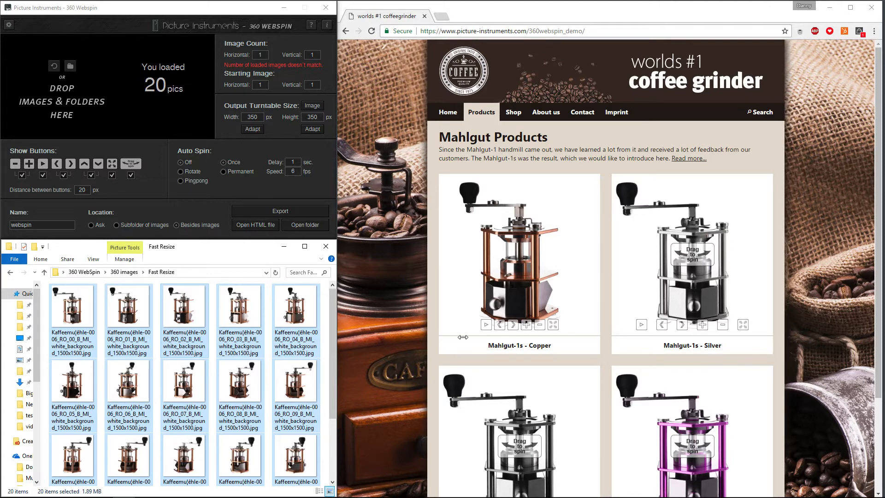
- Examine the Mahlgut-1s Copper turntable on the demo page by zooming in, rotating it and zooming back out
click(526, 325)
click(527, 326)
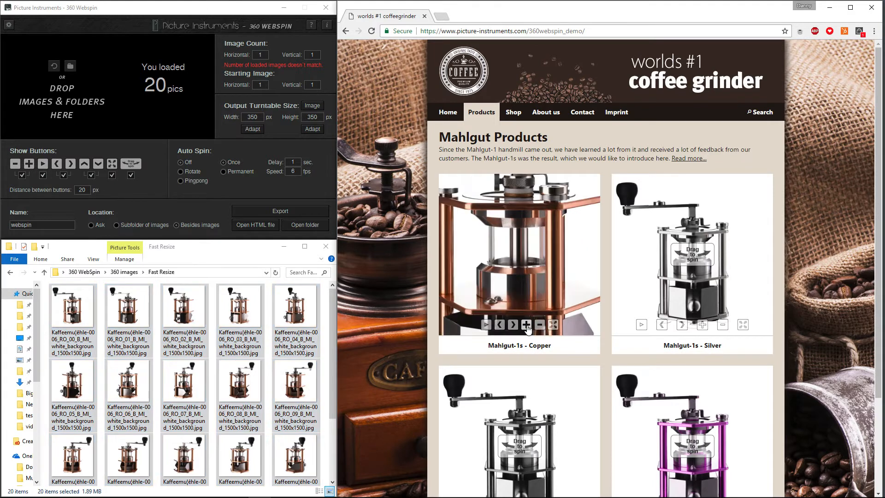
click(526, 325)
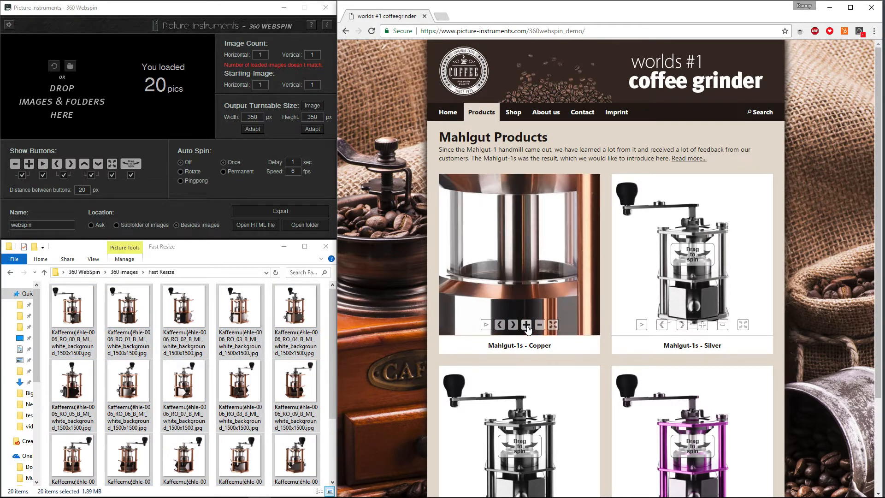
click(526, 326)
drag(541, 250, 534, 250)
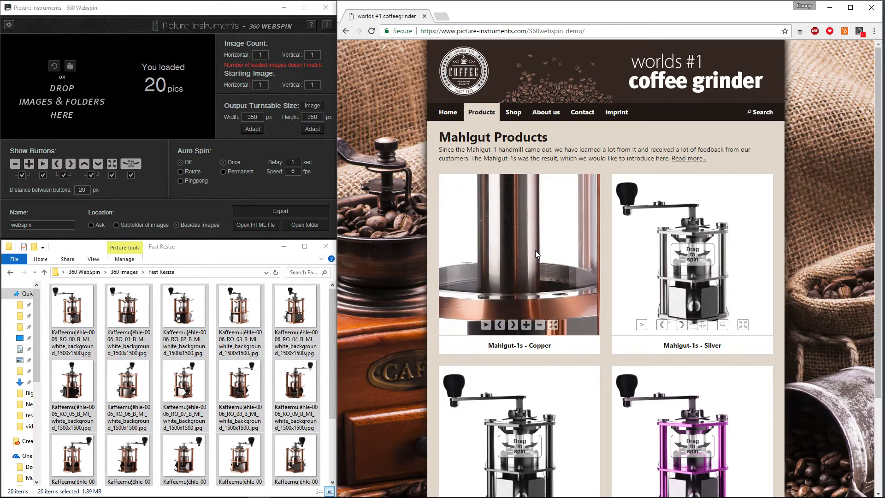
click(512, 325)
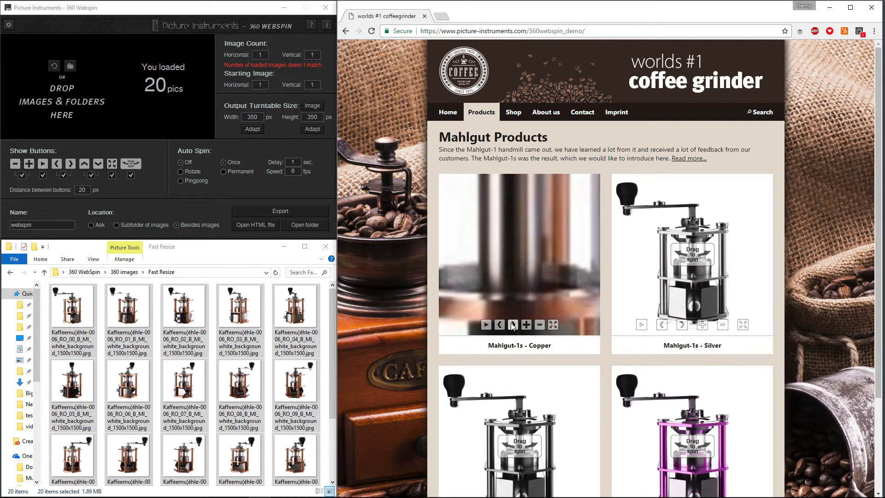
click(538, 325)
click(539, 325)
click(539, 325)
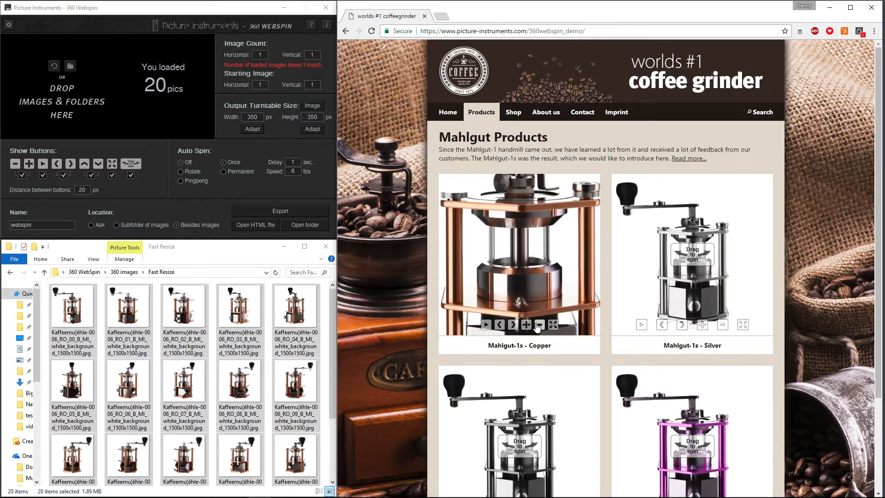
click(538, 325)
click(538, 325)
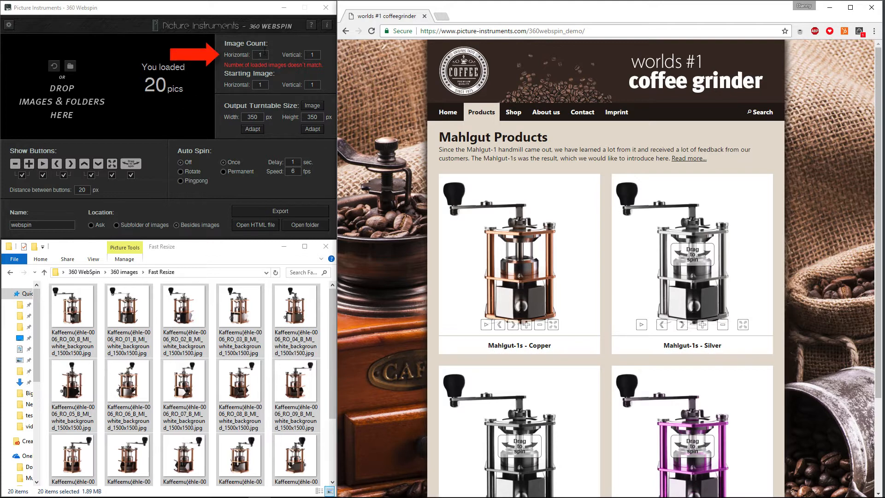
- Set the image count to 20 horizontal and 1 vertical in 360 Webspin
text(20)
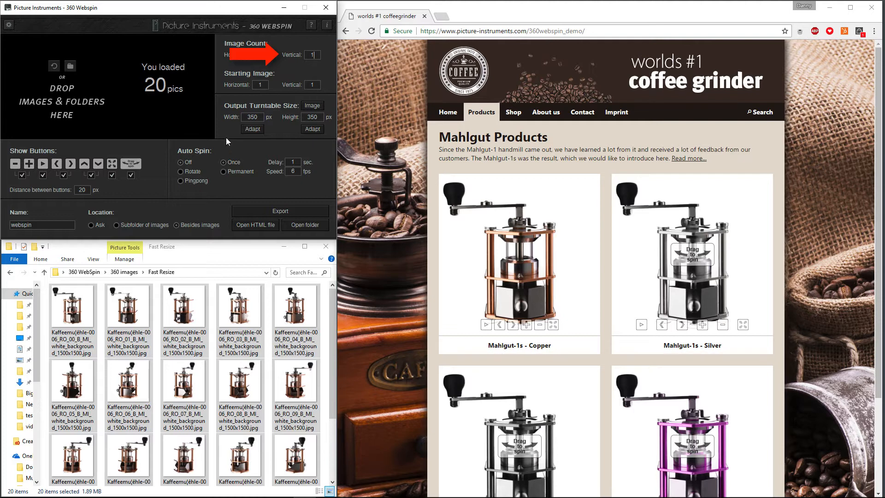
text(1)
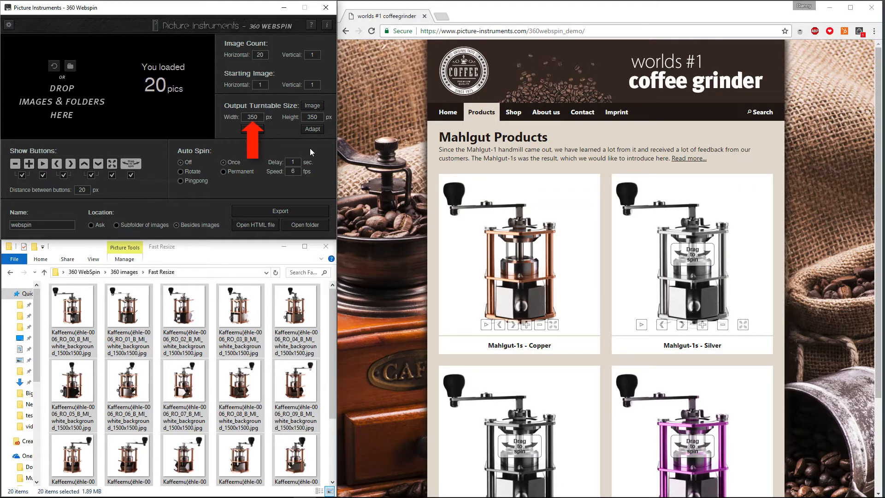
- Try an output turntable width of 400 px with the height adapted to match, and return the width to 350 px
double_click(258, 117)
text(400)
click(312, 129)
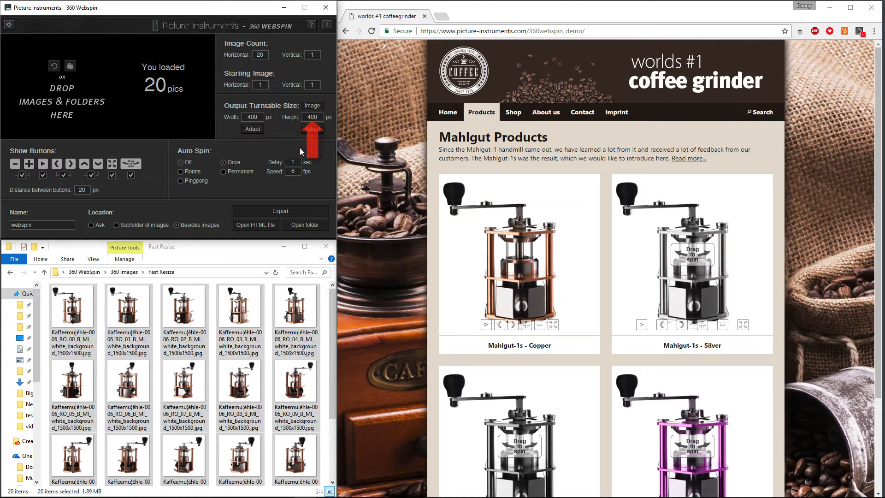
double_click(252, 117)
text(350)
- View the Mahlgut-1s Copper turntable full screen, zoom in and out on it, and return to the product page
click(553, 324)
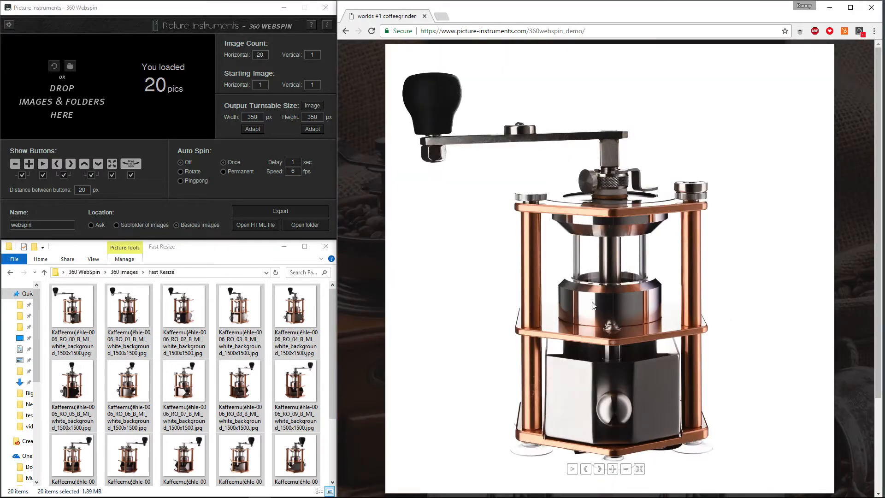
scroll(599, 290, up, 5)
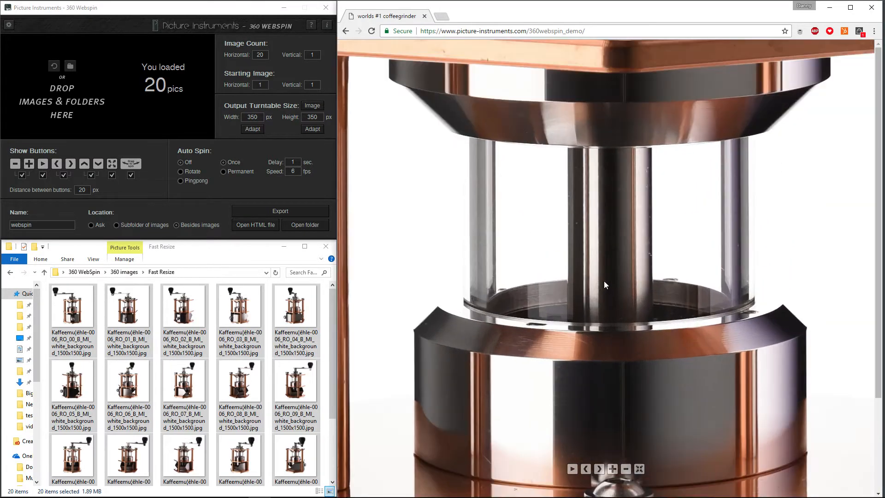
scroll(605, 284, down, 5)
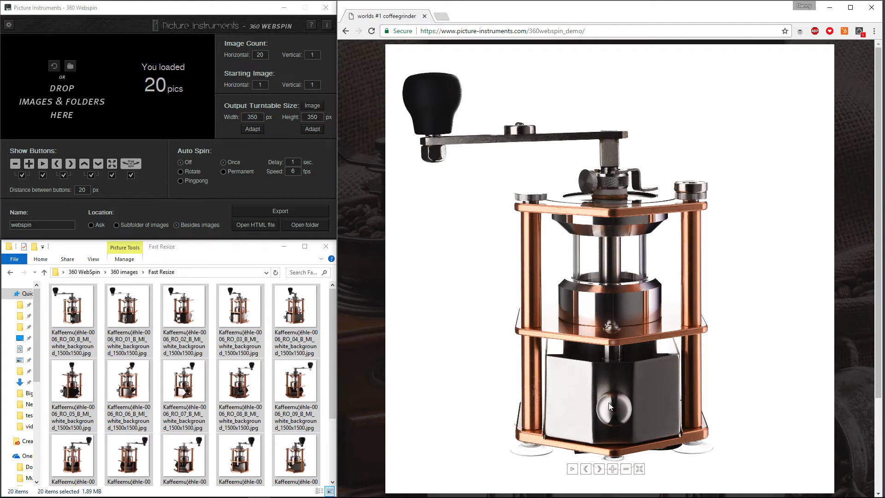
click(639, 469)
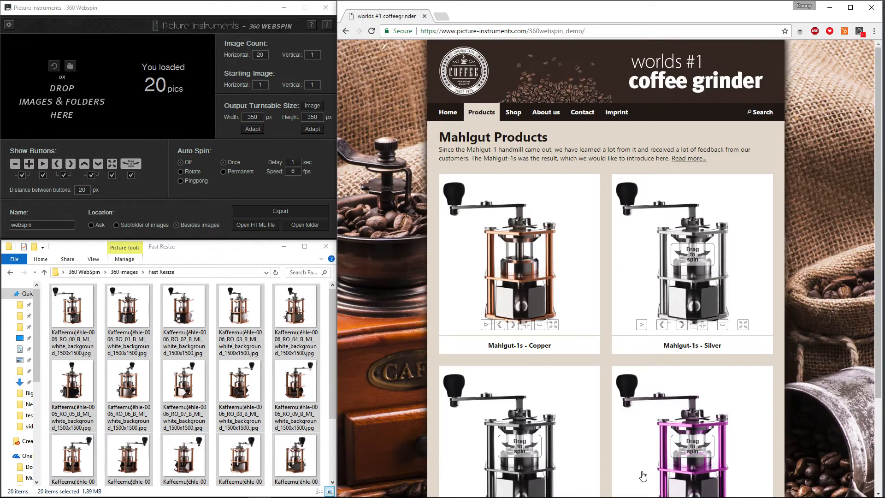
- Try the original image size for the output turntable, and return the width to 350 px with the height adapted
click(306, 106)
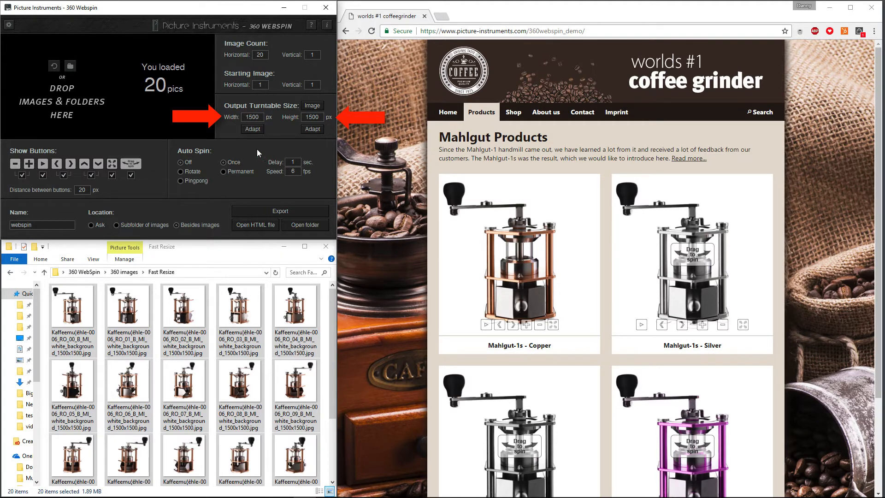
double_click(252, 117)
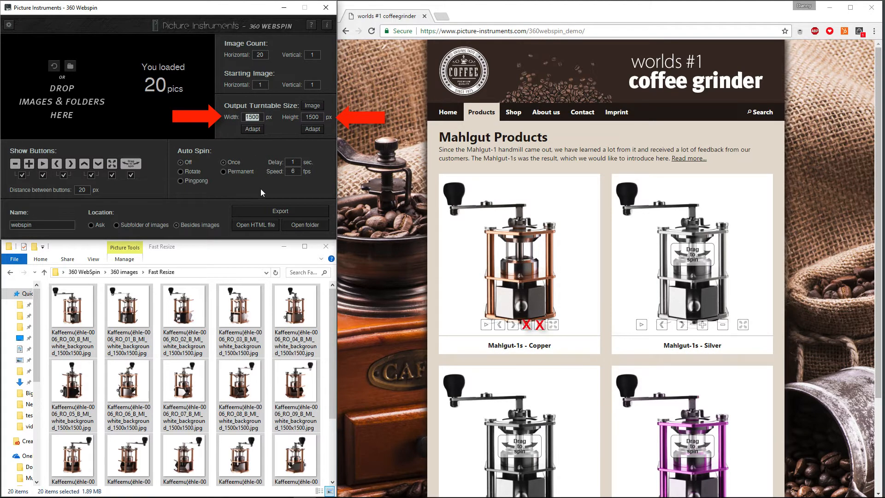
text(350)
click(306, 129)
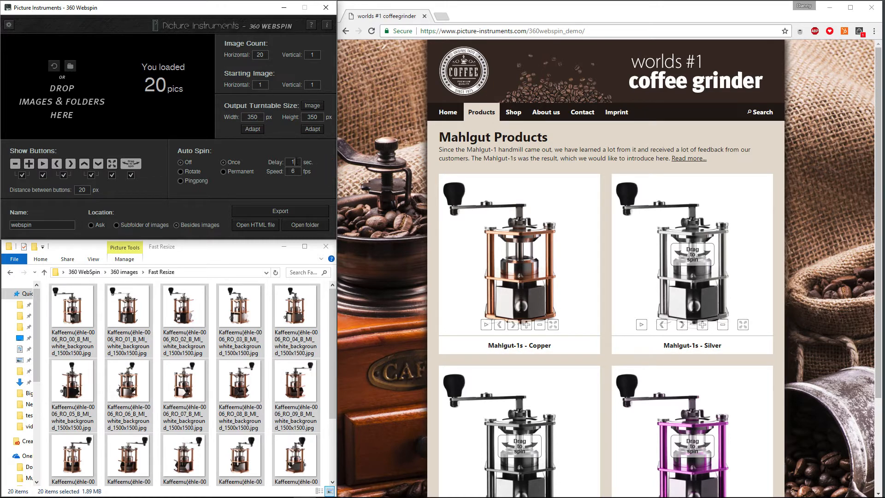
- Set the Auto Spin delay to 2 seconds and the speed to 5 fps
double_click(293, 161)
text(2)
double_click(291, 171)
- Try the Permanent and Pingpong options of Auto Spin, and switch Auto Spin back to Off
click(223, 171)
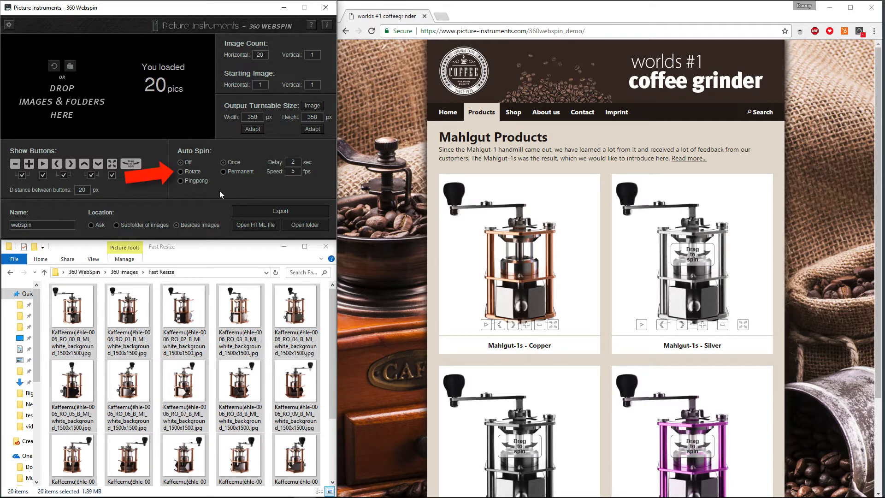
click(181, 181)
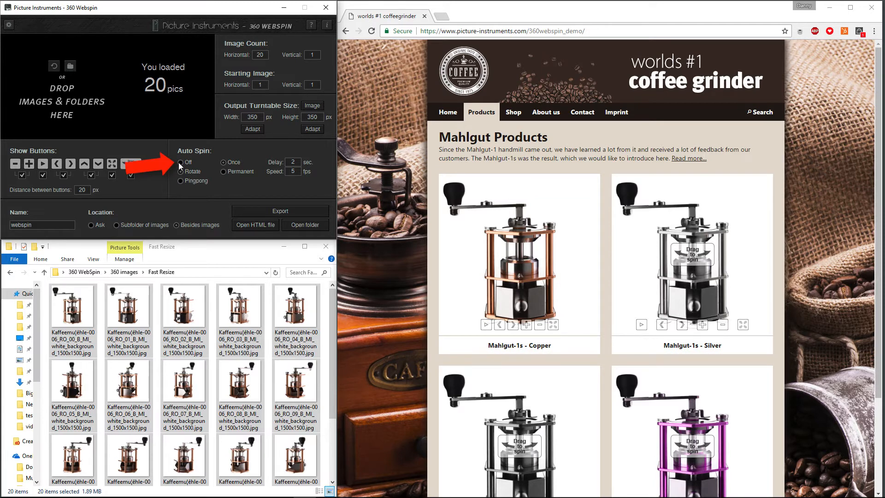
click(180, 162)
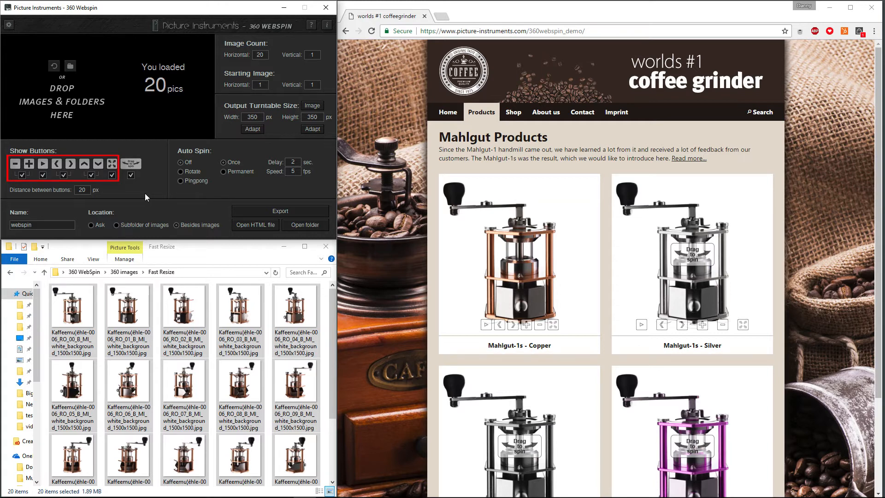
- Set the distance between the turntable buttons to 10 px
double_click(82, 190)
text(10)
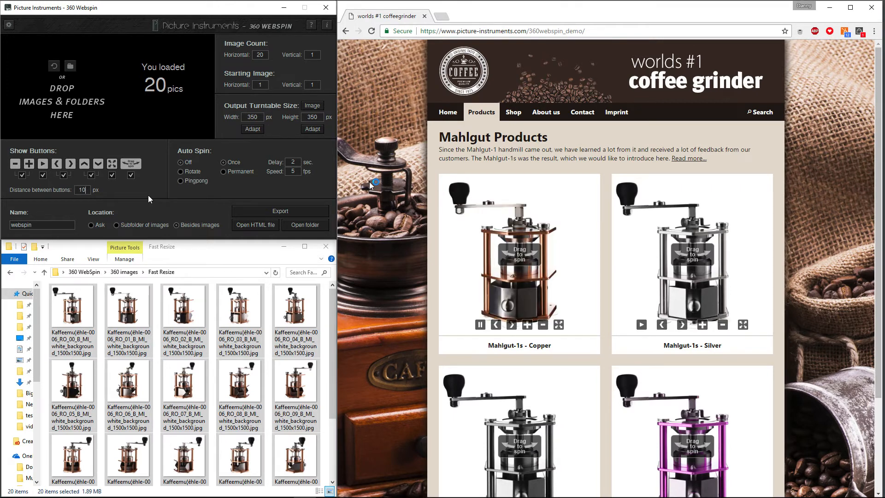
scroll(372, 185, down, 2)
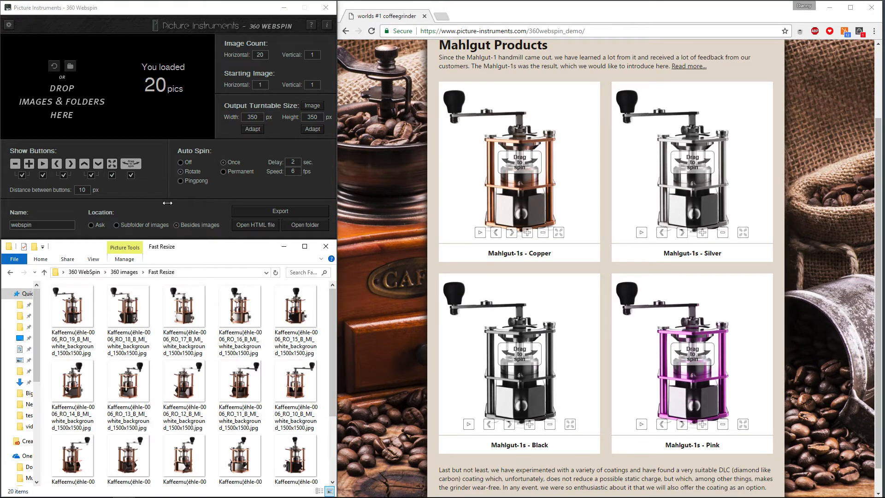
- Name the turntable 360webspin and export it
double_click(27, 225)
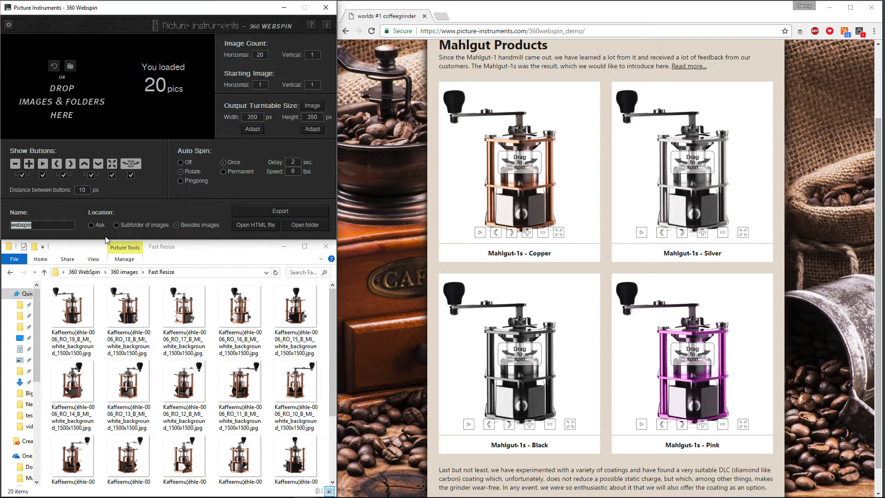
text(360webspin)
click(256, 209)
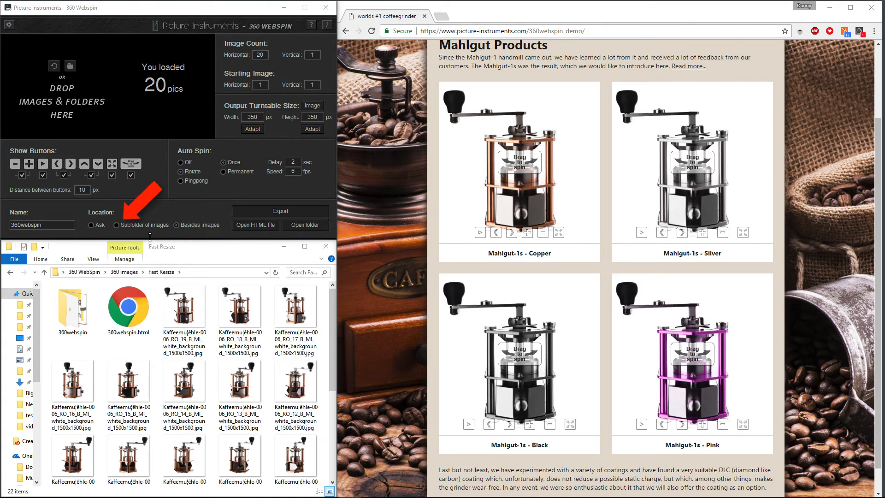
- Try the Subfolder of images and Ask export locations, and return to Besides images
click(136, 226)
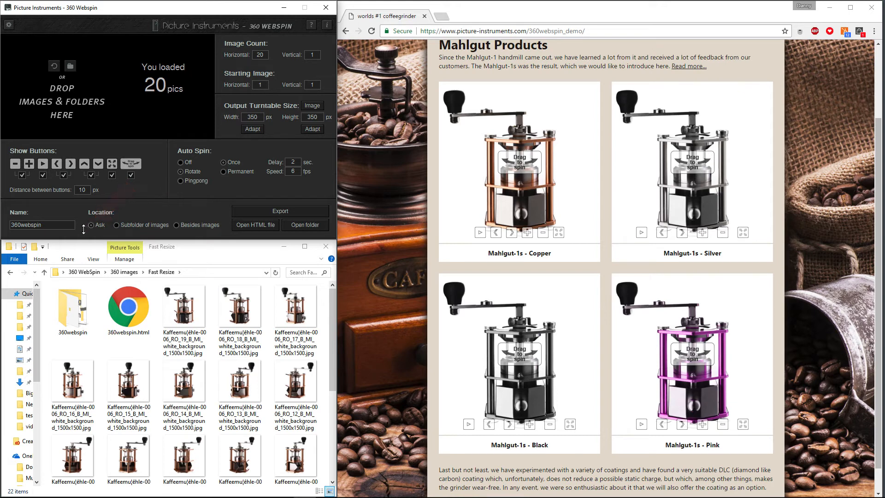
click(176, 224)
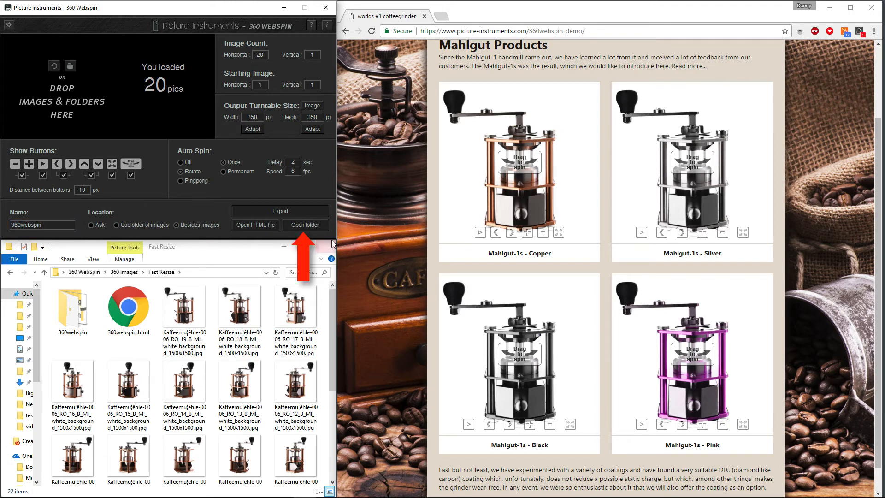
- Check the export folder, close it, and open the exported HTML file in the browser
click(303, 227)
click(373, 44)
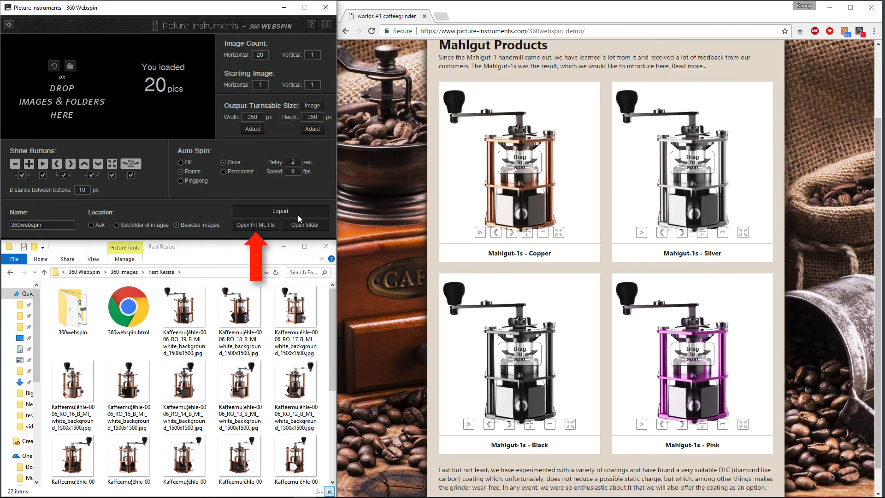
click(259, 226)
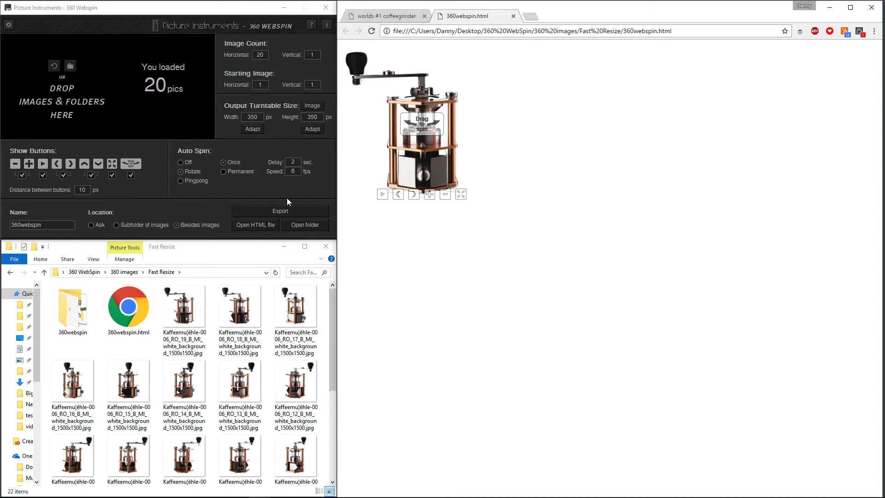
- Set the output turntable size to 750 × 750 px and export the turntable again
double_click(257, 116)
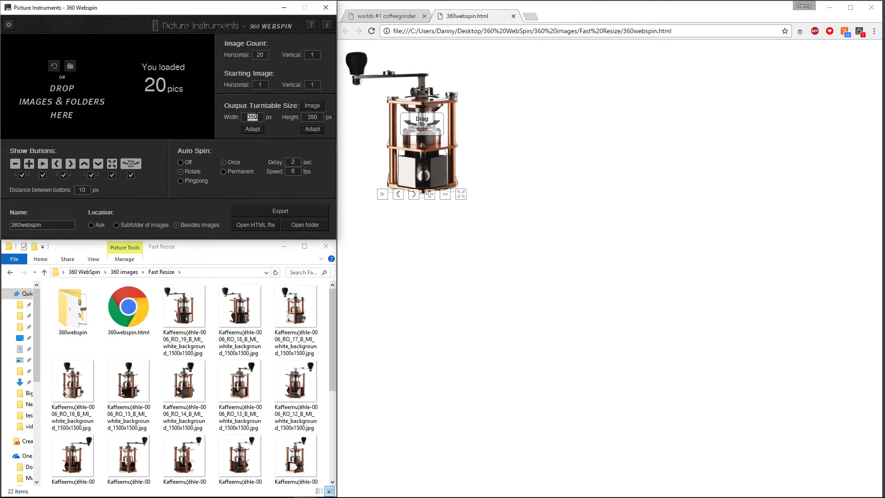
text(75)
click(295, 210)
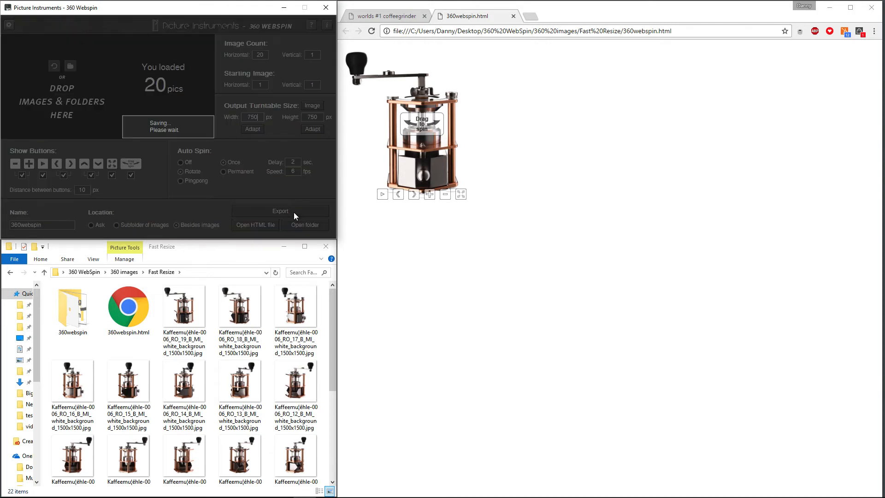
- Reload the exported 360webspin.html page, try rotating the turntable, and close the page
click(371, 31)
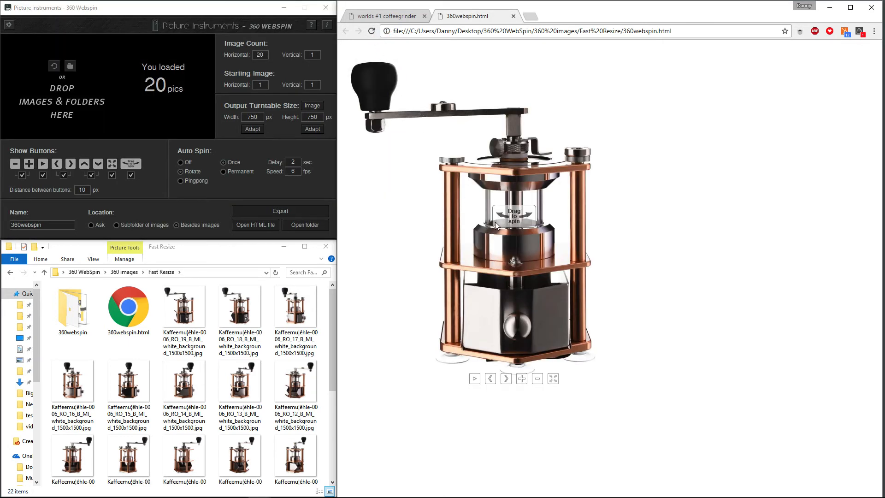
mouse_move(495, 222)
mouse_down()
mouse_move(543, 223)
mouse_move(498, 228)
mouse_up()
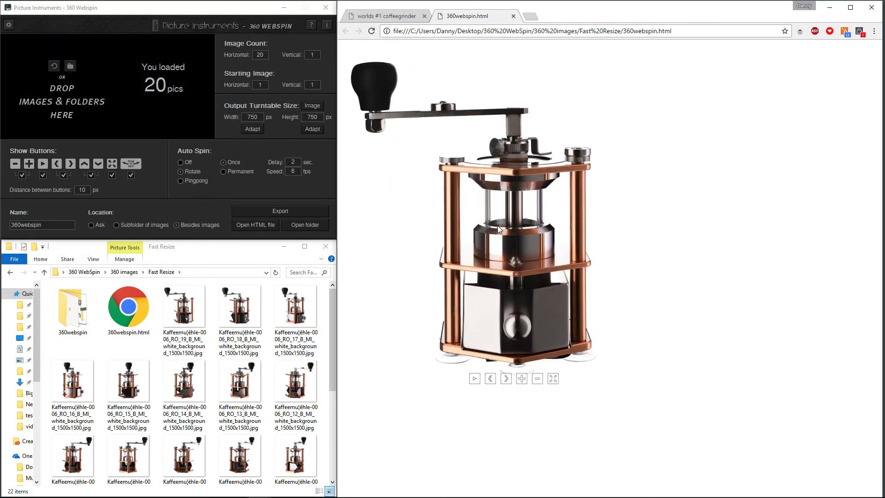
key(ctrl+w)
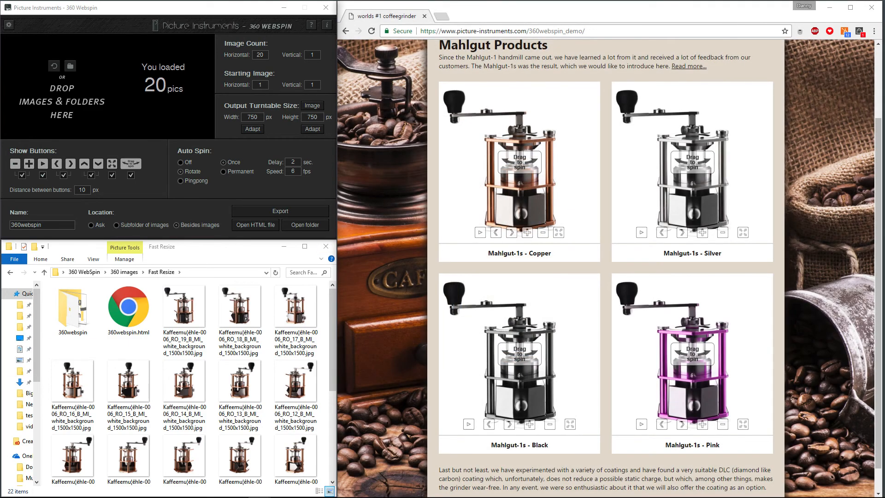
- Reset the loaded images in 360 Webspin
click(55, 69)
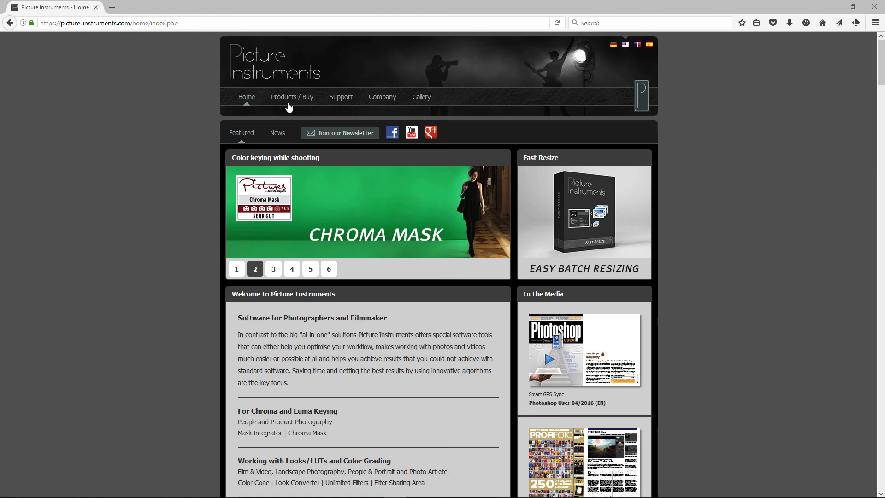
- Open the 360 Webspin product page on the Picture Instruments website in the browser
mouse_move(289, 106)
click(287, 124)
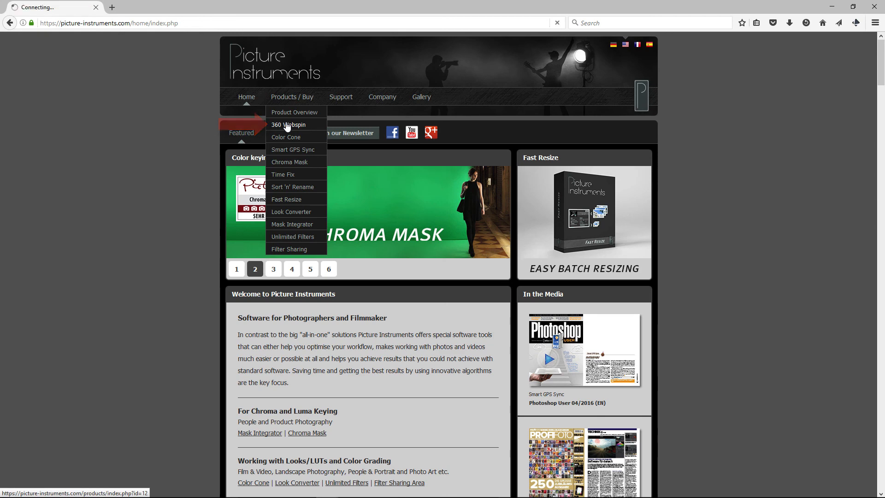